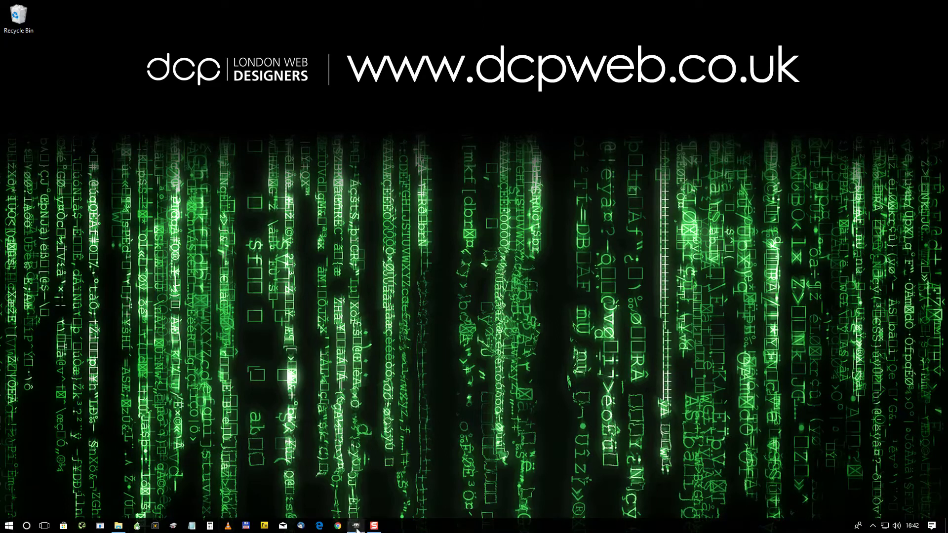
Locate the minimised GIMP icon on the taskbar
mouse_move(356, 527)
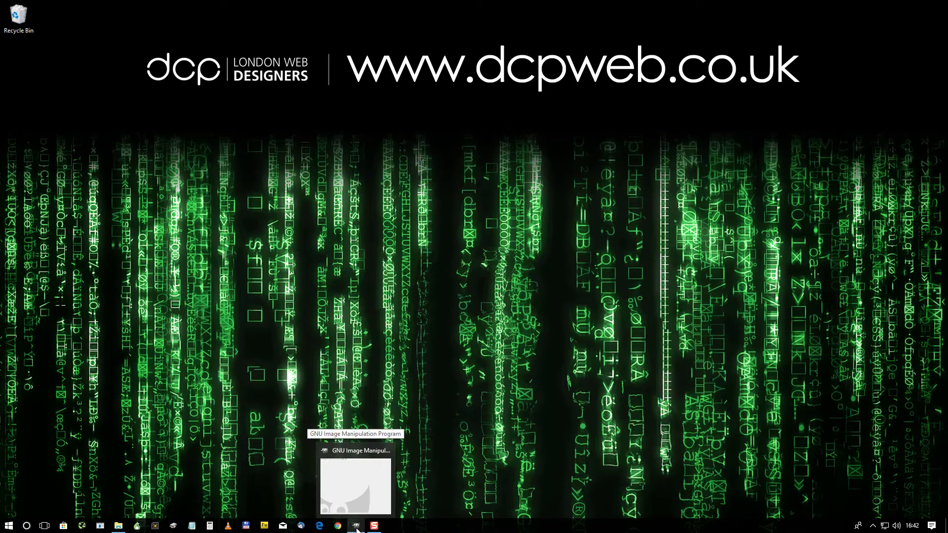
Restore GIMP and open Colors > Map > Rotate Colors for the portrait photo
left_click(356, 526)
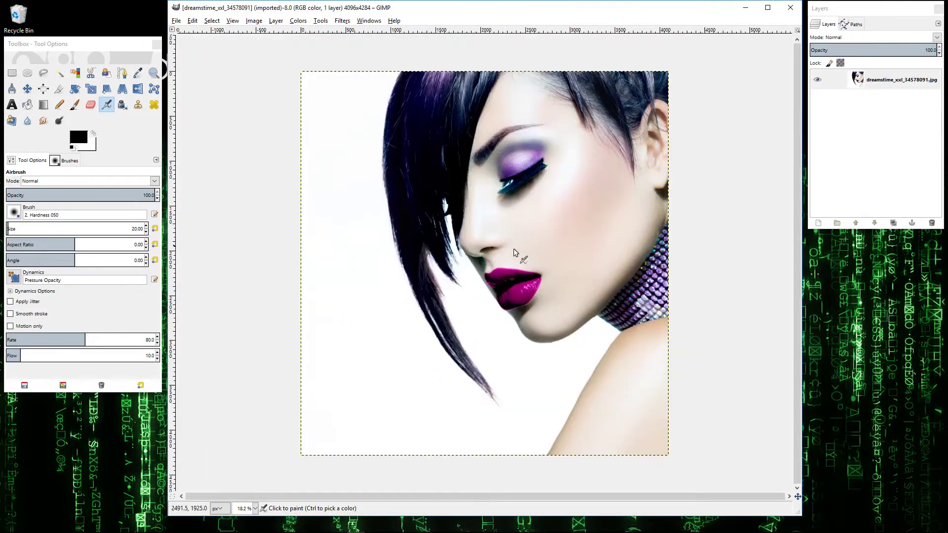
left_click(298, 21)
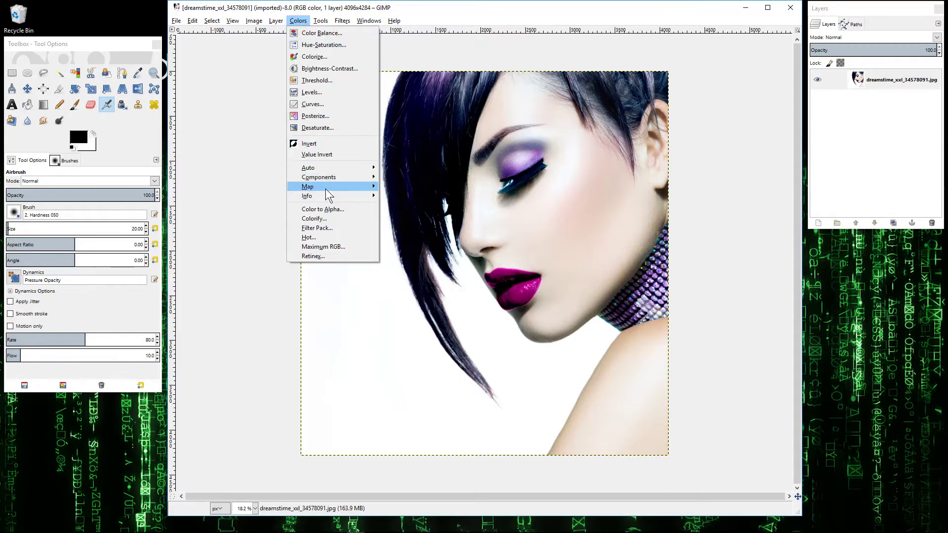
mouse_move(325, 189)
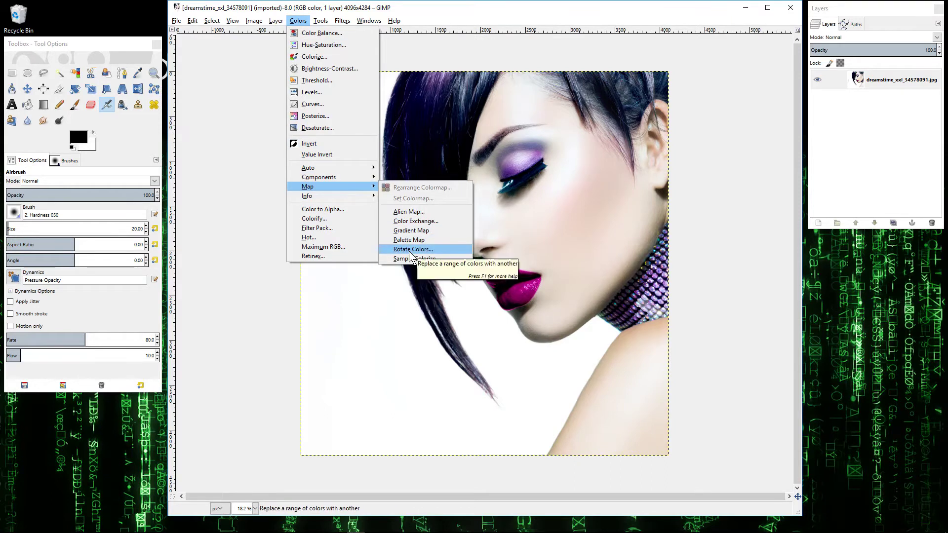
left_click(409, 251)
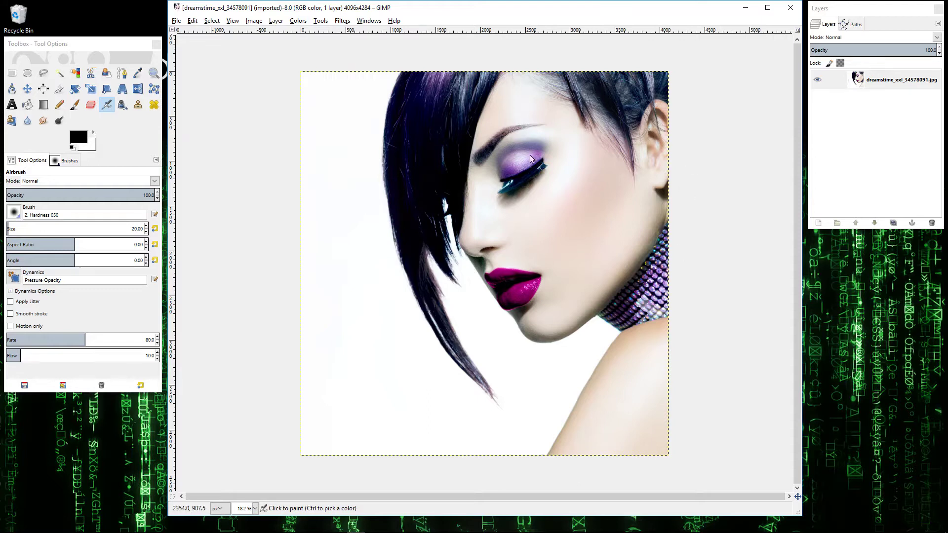
Move the dialog aside and set the destination hue range to 95.29–167.24°
left_click_drag(496, 148, 822, 95)
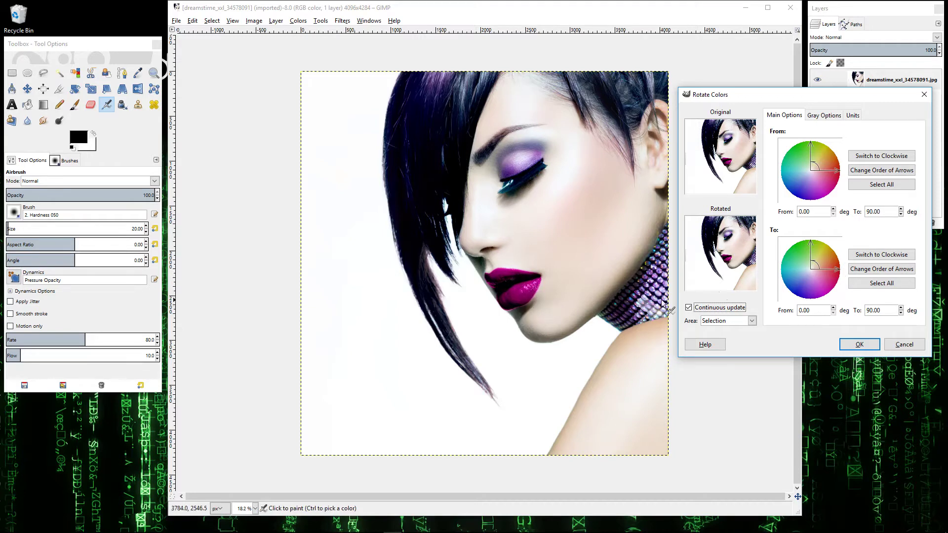
left_click_drag(813, 247, 786, 265)
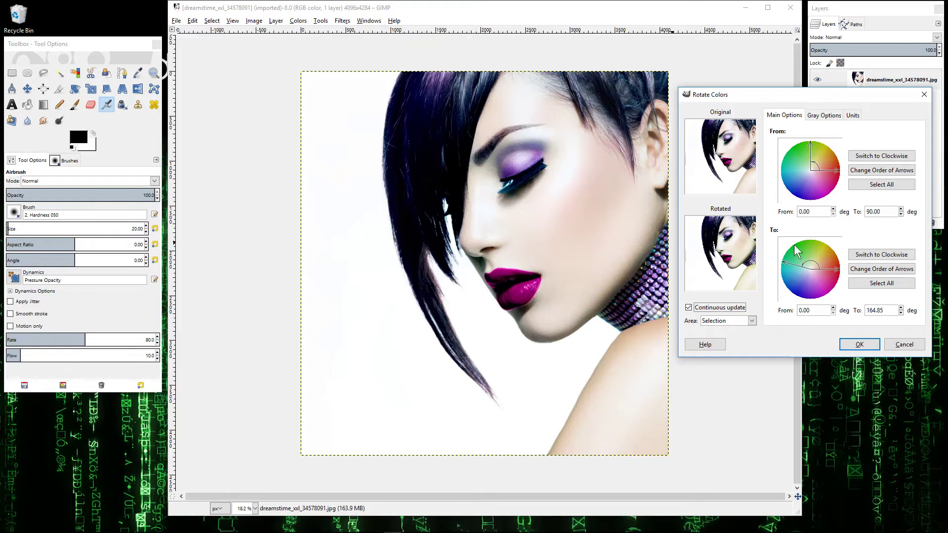
left_click_drag(825, 254, 808, 242)
left_click_drag(786, 267, 787, 270)
Narrow the source range to the purples, 254.74–332.65°, and apply the rotation
left_click_drag(810, 143, 808, 193)
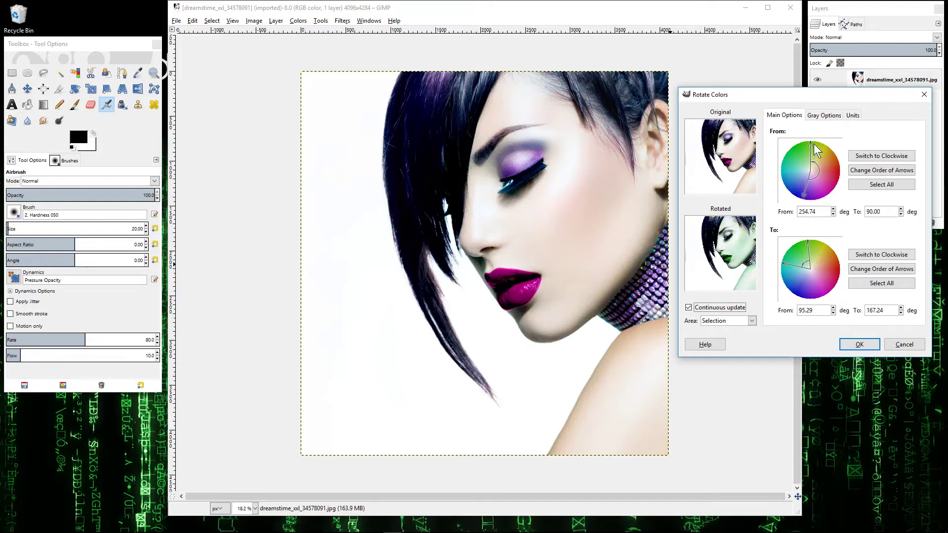
left_click_drag(811, 143, 841, 192)
left_click(858, 346)
left_click_drag(802, 93, 797, 76)
left_click(854, 328)
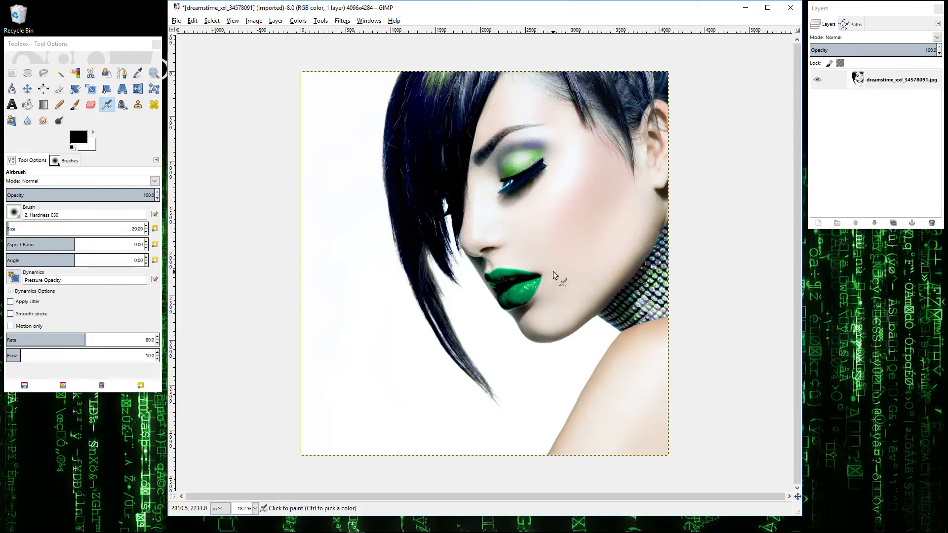
Toggle undo/redo to compare original and green-makeup versions, then close the portrait
key("ctrl+z")
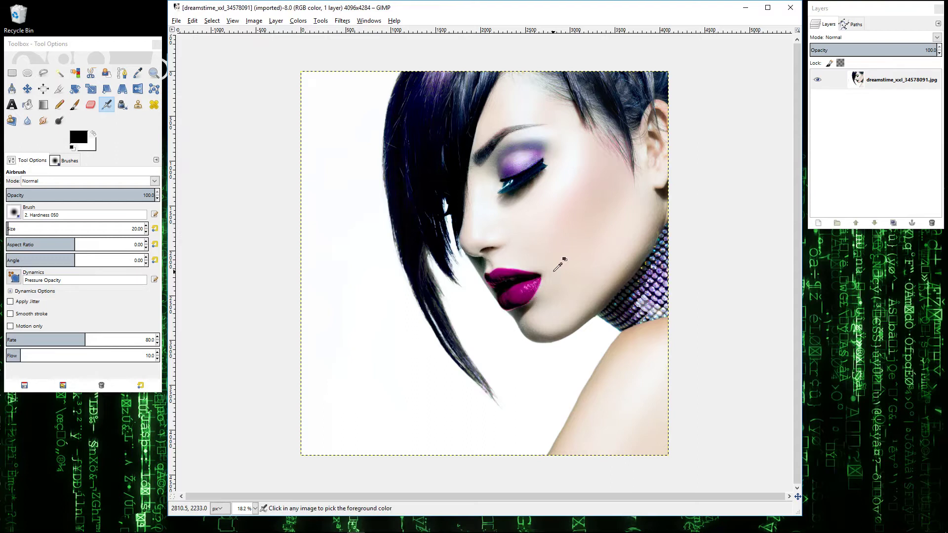
key("ctrl+y")
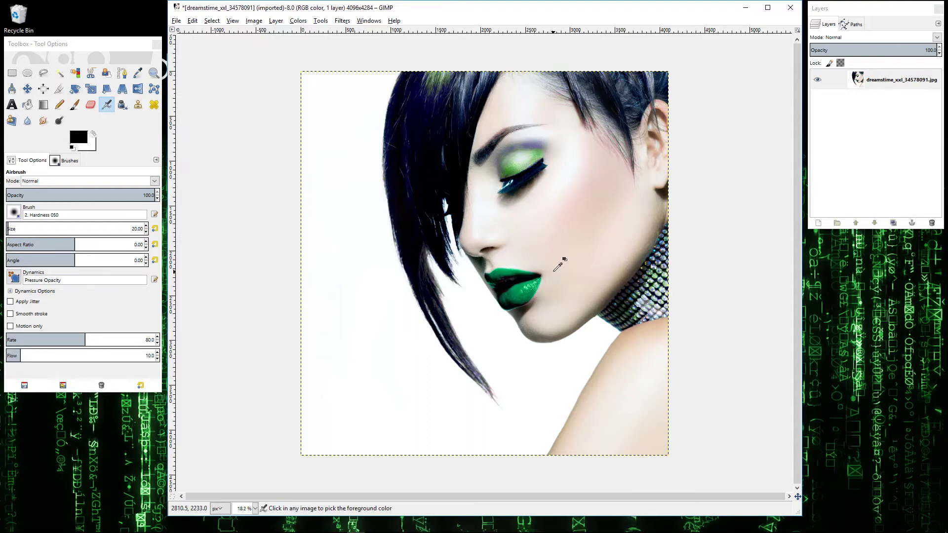
key("ctrl+z")
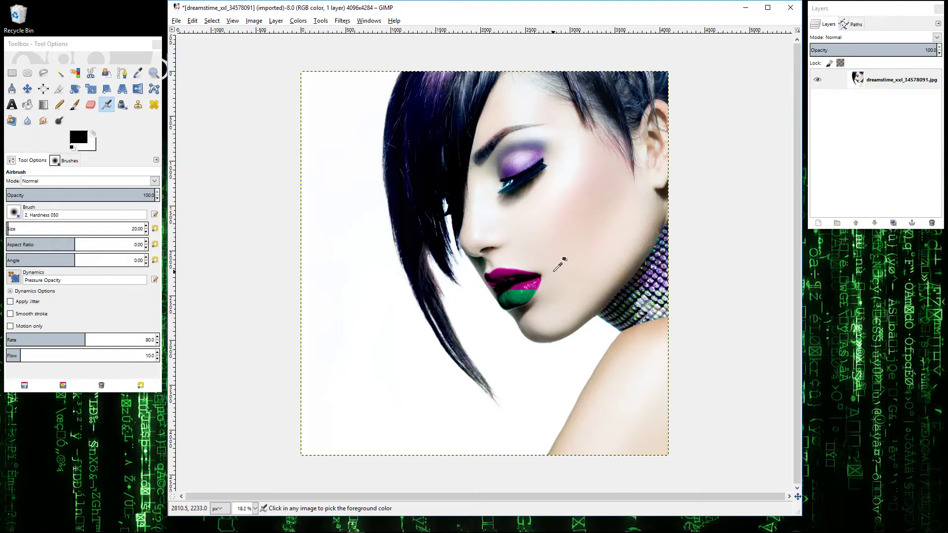
key("ctrl+y")
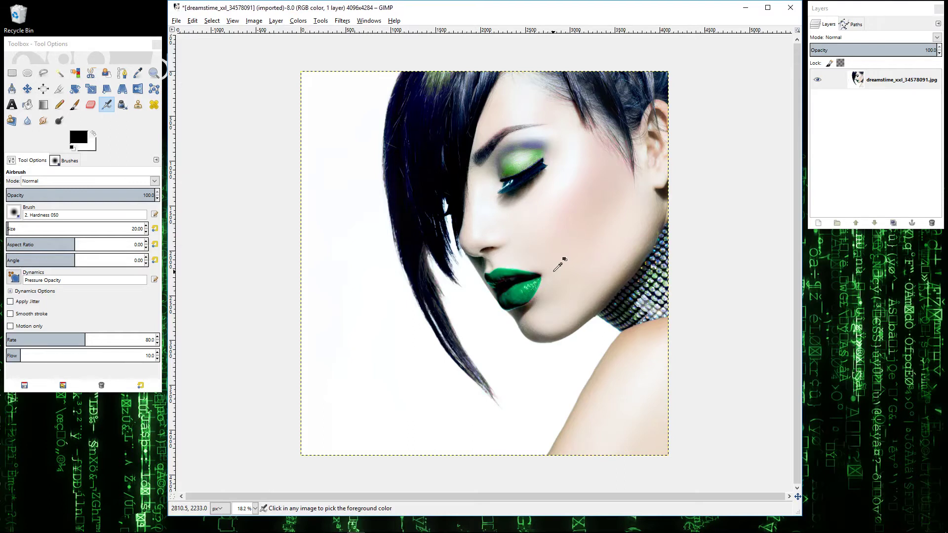
key("ctrl+z")
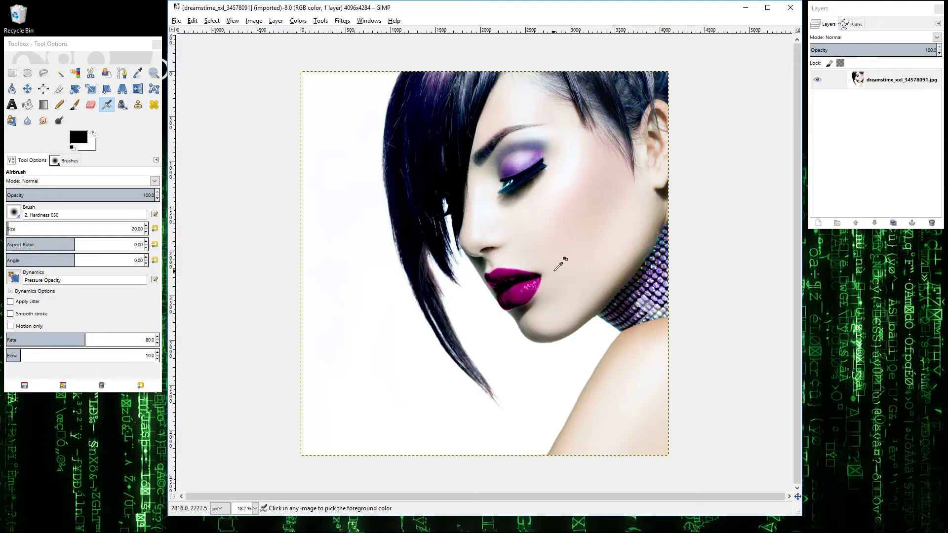
key("ctrl+y")
key("ctrl+z")
key("ctrl+y")
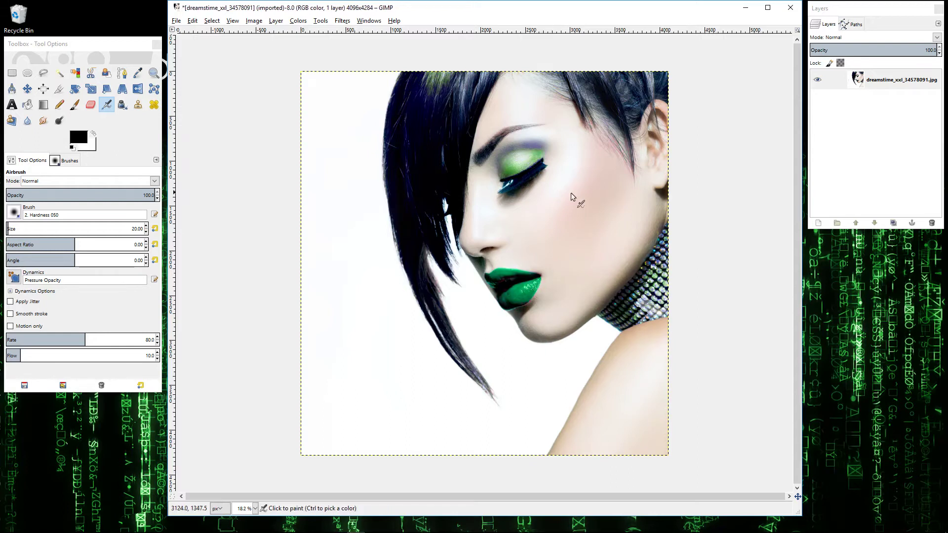
key("ctrl+z")
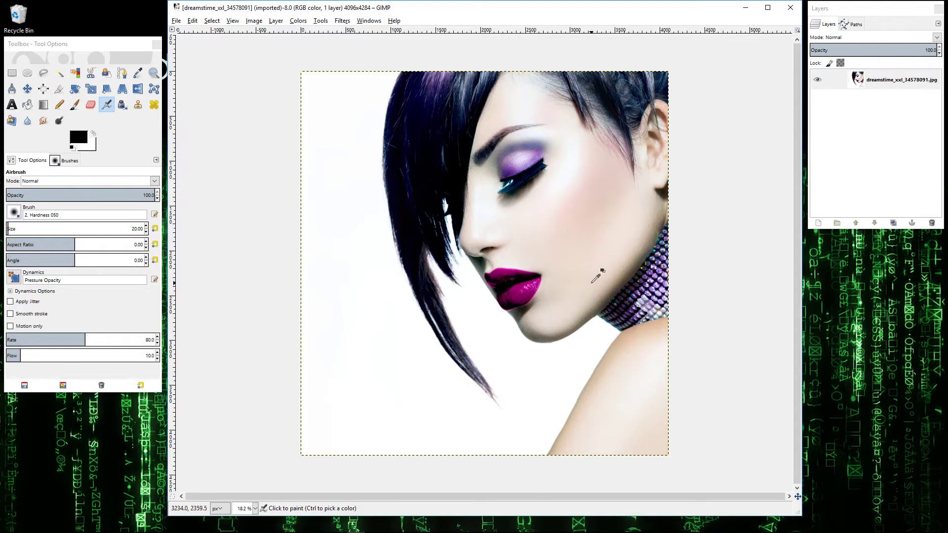
key("ctrl+y")
key("ctrl")
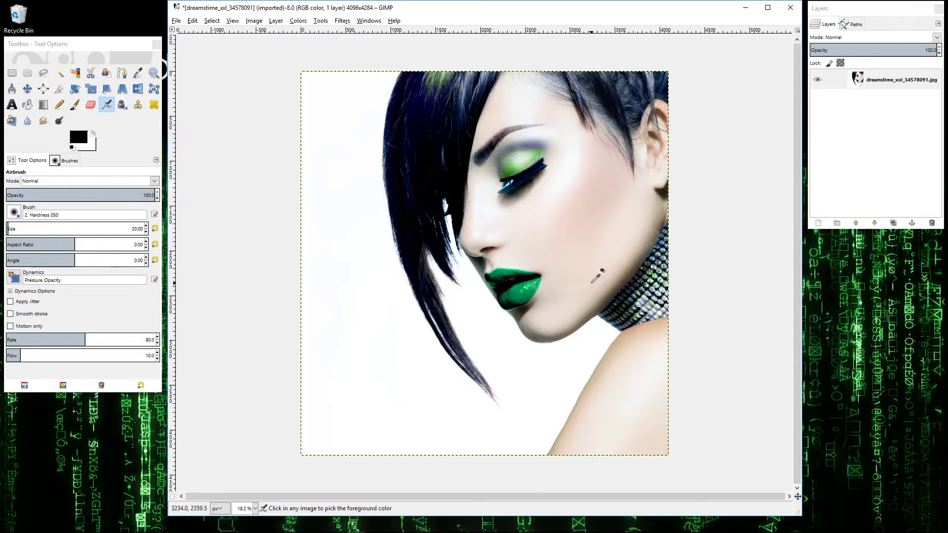
key("ctrl+w")
Discard portrait changes, open dreamstime_xxl_34079855.jpg, and bring up its Rotate Colors dialog
left_click(496, 318)
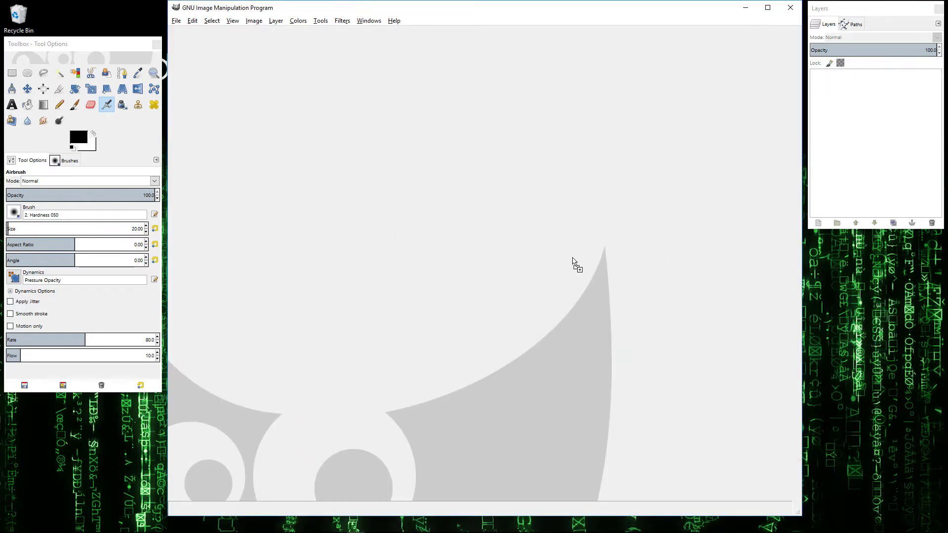
key("ctrl+1")
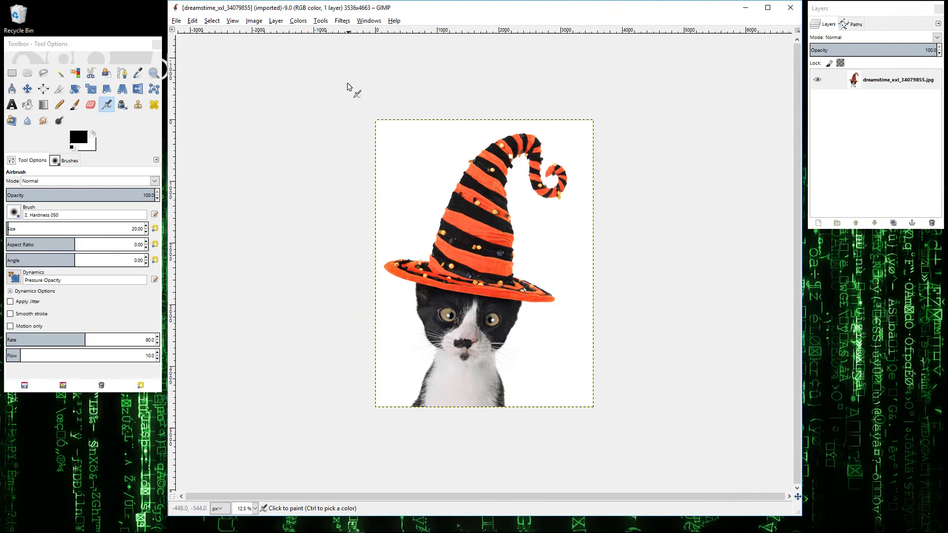
left_click(302, 22)
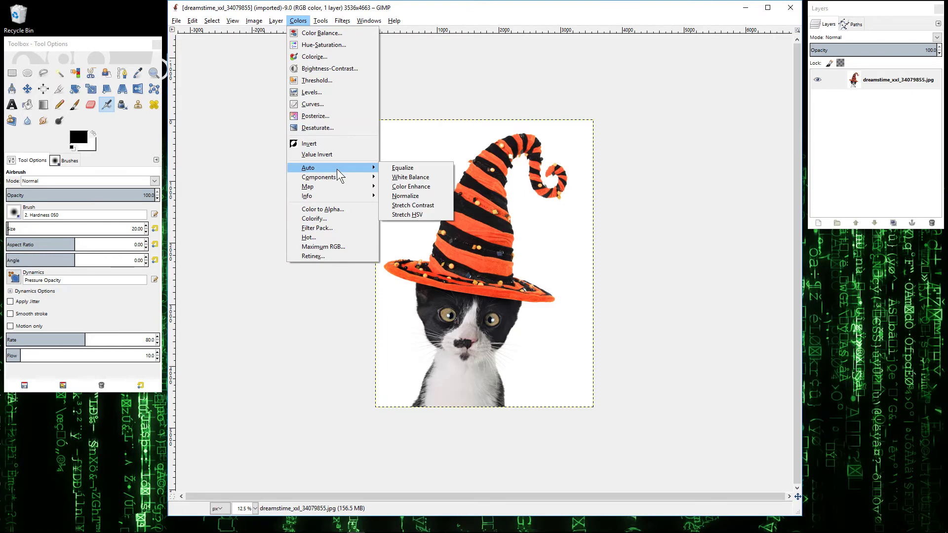
mouse_move(337, 191)
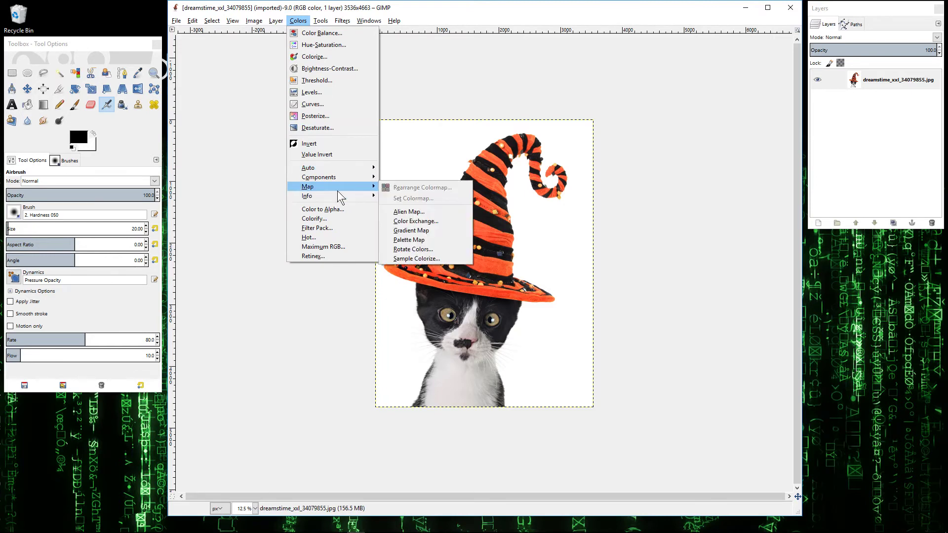
left_click(410, 250)
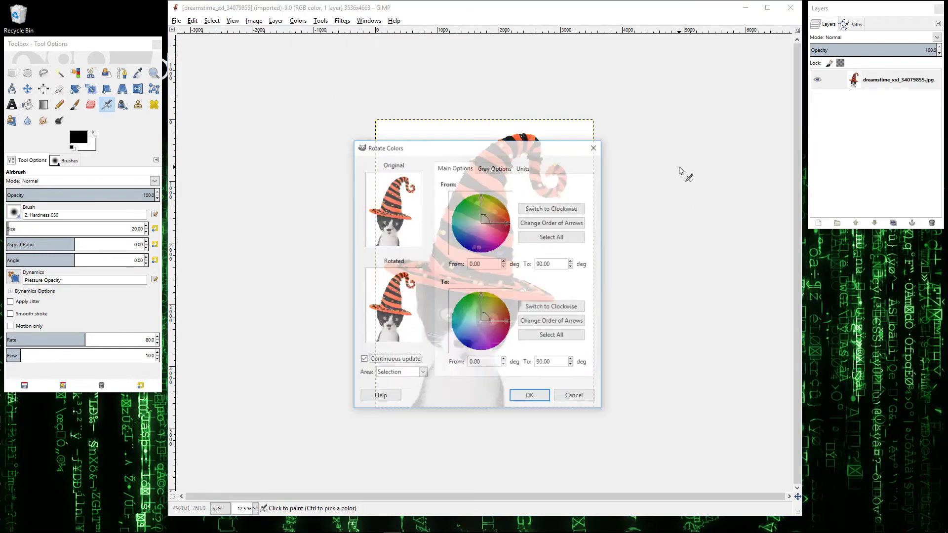
Move the dialog aside and set the destination hue range to 282.20–339.83°
left_click_drag(516, 152, 828, 107)
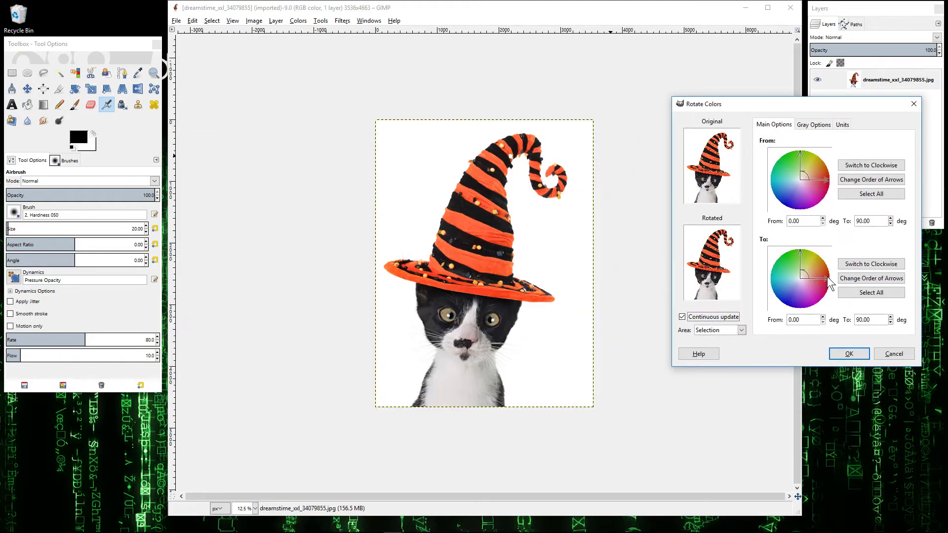
left_click_drag(826, 278, 806, 306)
left_click_drag(802, 254, 828, 290)
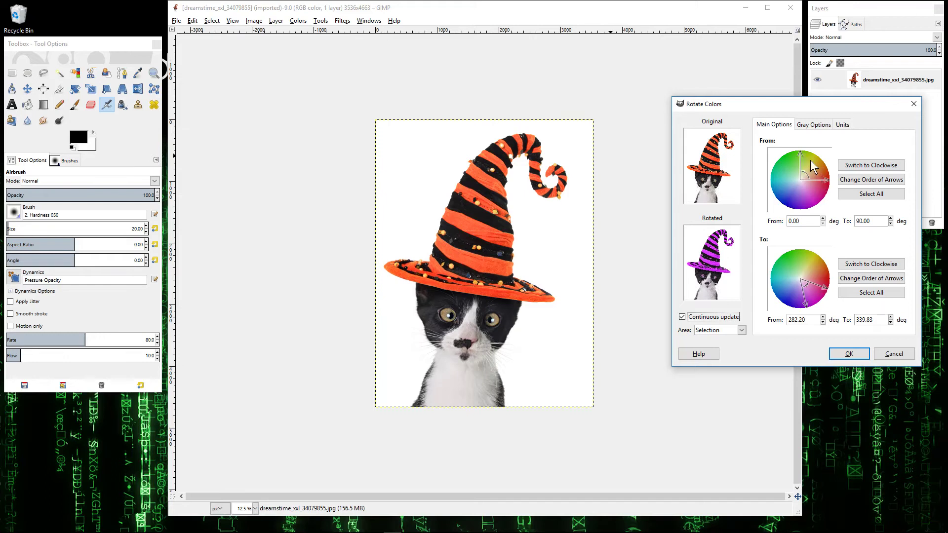
Limit the source range end to about 26.57° for the orange hues, then apply
left_click_drag(801, 157, 825, 174)
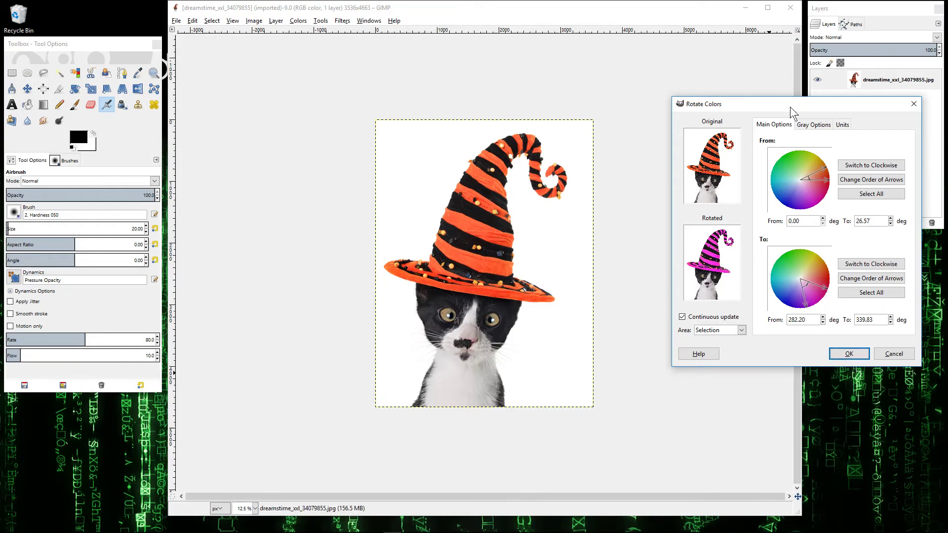
left_click_drag(790, 107, 780, 62)
left_click(840, 314)
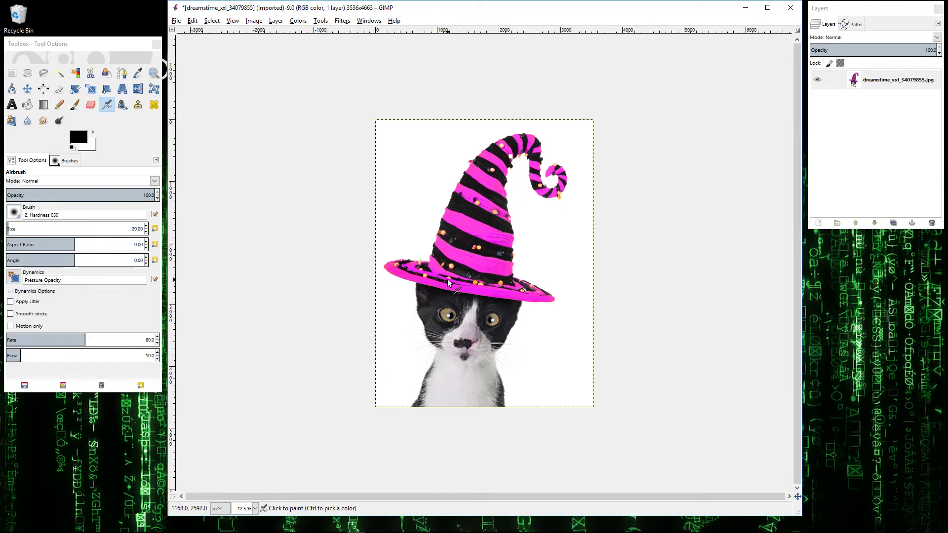
left_click(301, 24)
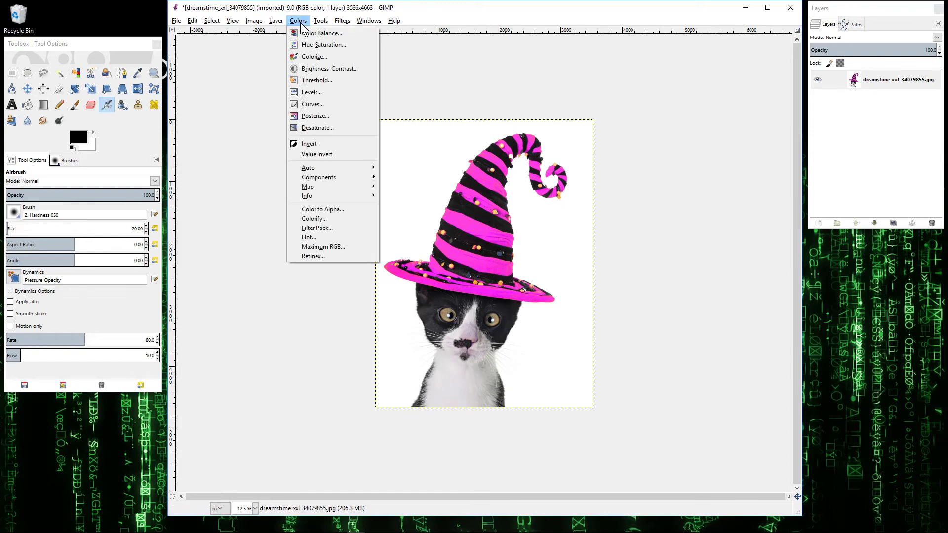
mouse_move(335, 187)
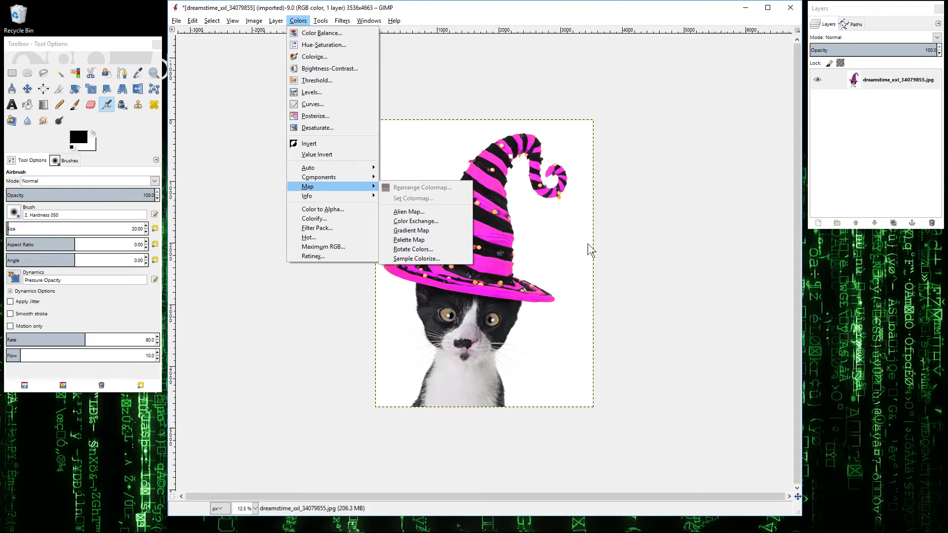
left_click(649, 247)
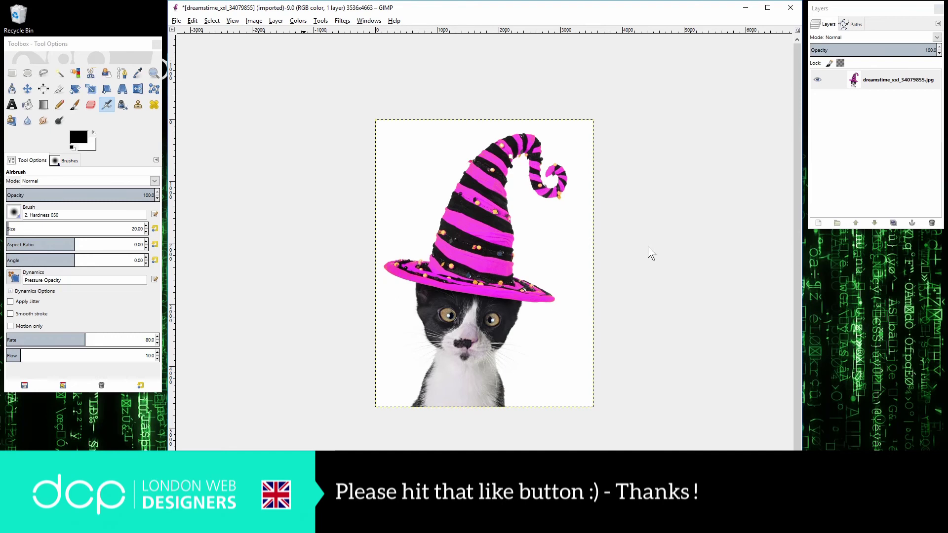